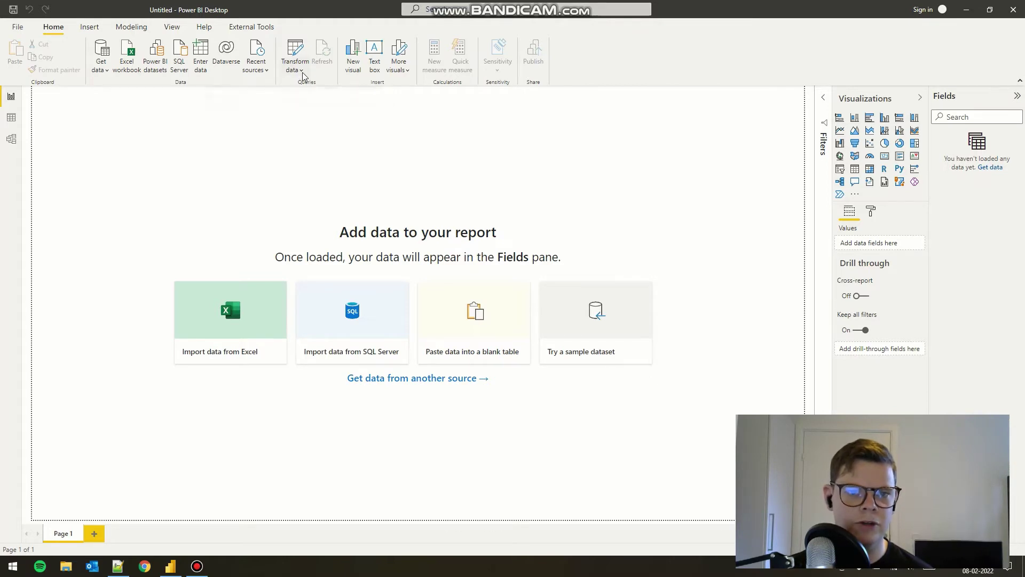
Open the Power Query Editor and start a new query that connects to a Folder source.
{"action": "left_click", "coordinate": [302, 70]}
{"action": "left_click", "coordinate": [308, 86]}
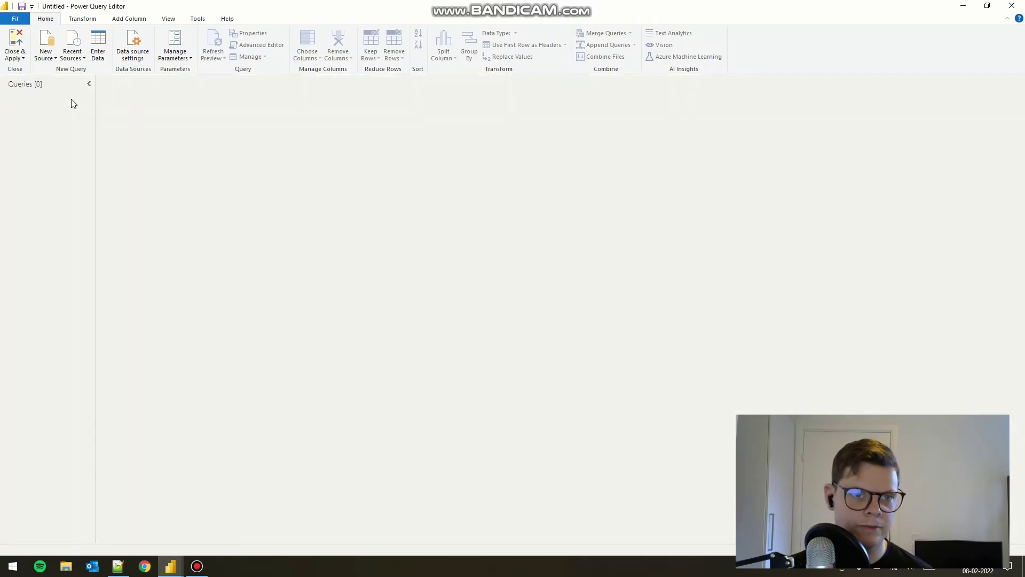
{"action": "left_click", "coordinate": [53, 60]}
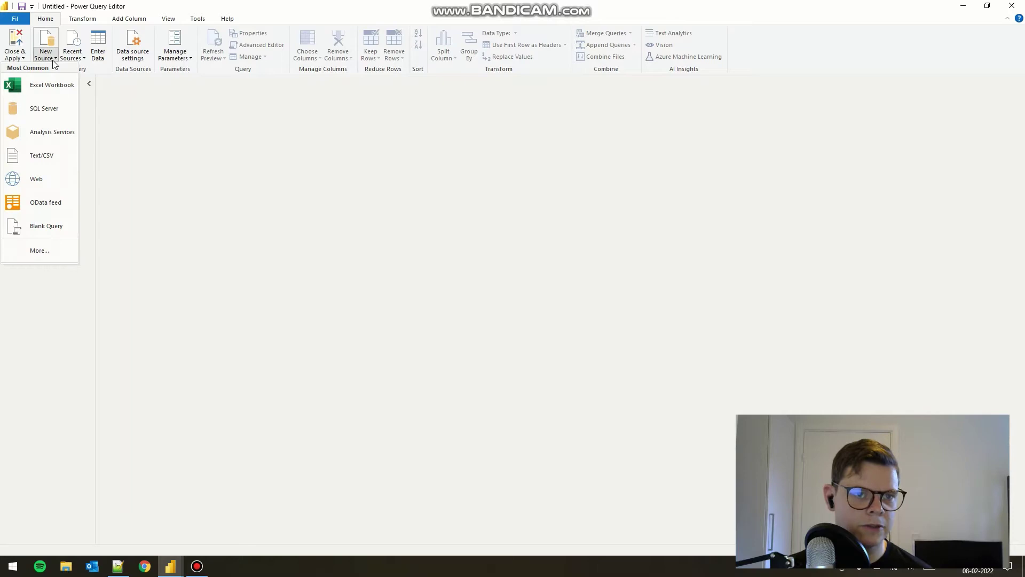
{"action": "left_click", "coordinate": [40, 253]}
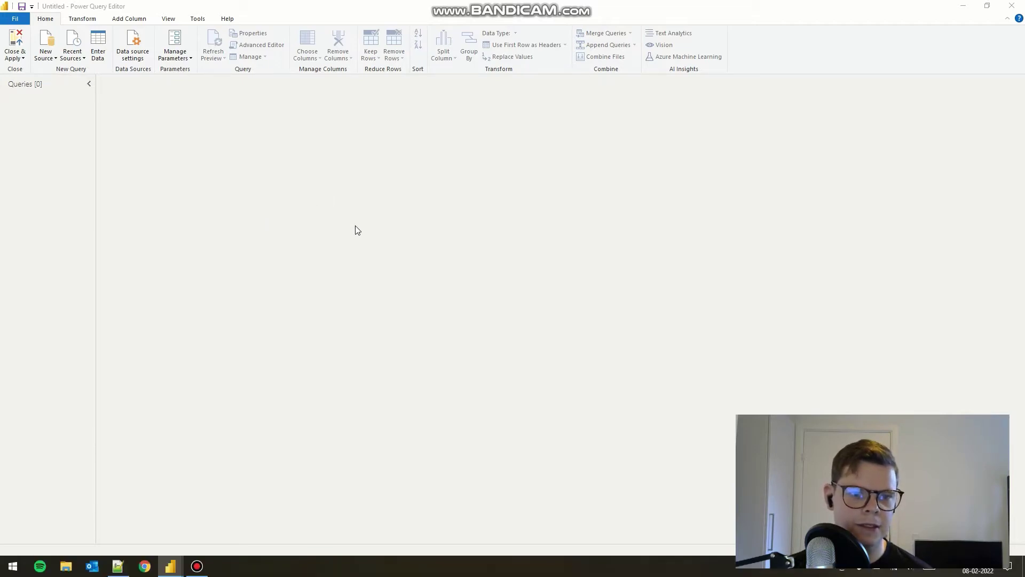
{"action": "left_click", "coordinate": [486, 225]}
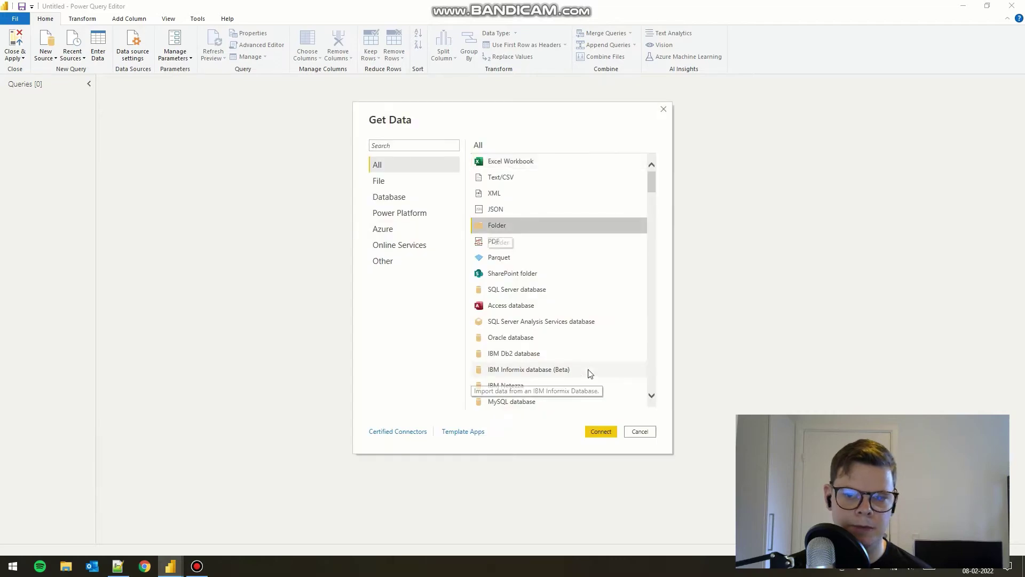
{"action": "left_click", "coordinate": [602, 434]}
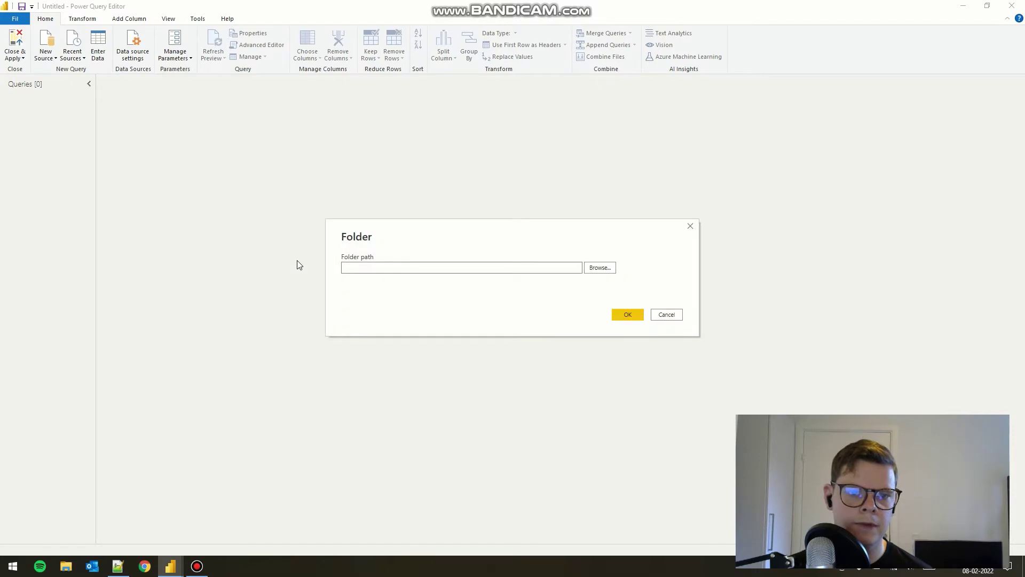
Load the file list of C:\Users\Public\Sample Files for transformation without combining, and preview the workbook binaries in the Content column.
{"action": "left_click", "coordinate": [475, 273]}
{"action": "type", "text": "C:\\Users\\Public\\Sample Files"}
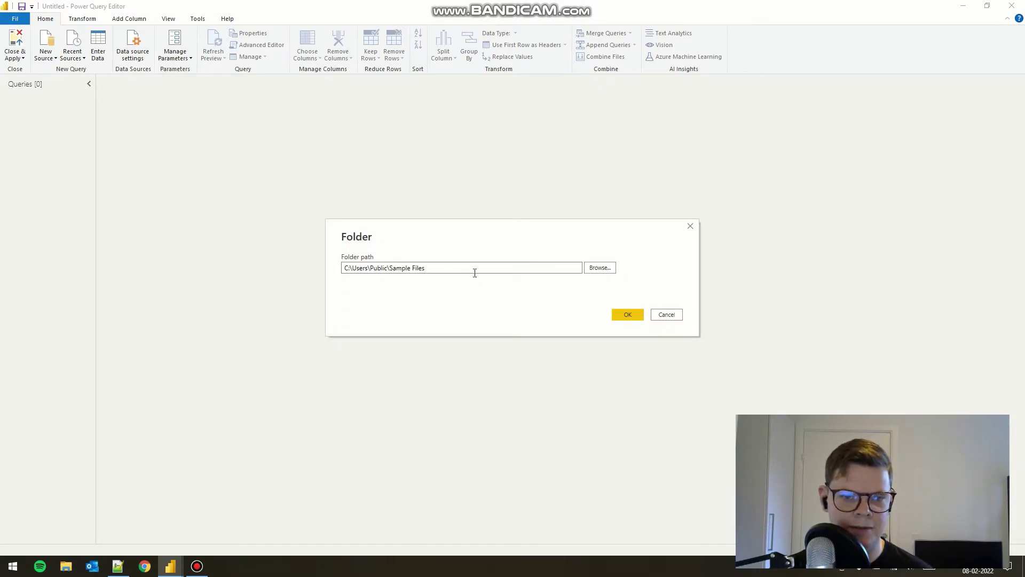
{"action": "left_click", "coordinate": [621, 317]}
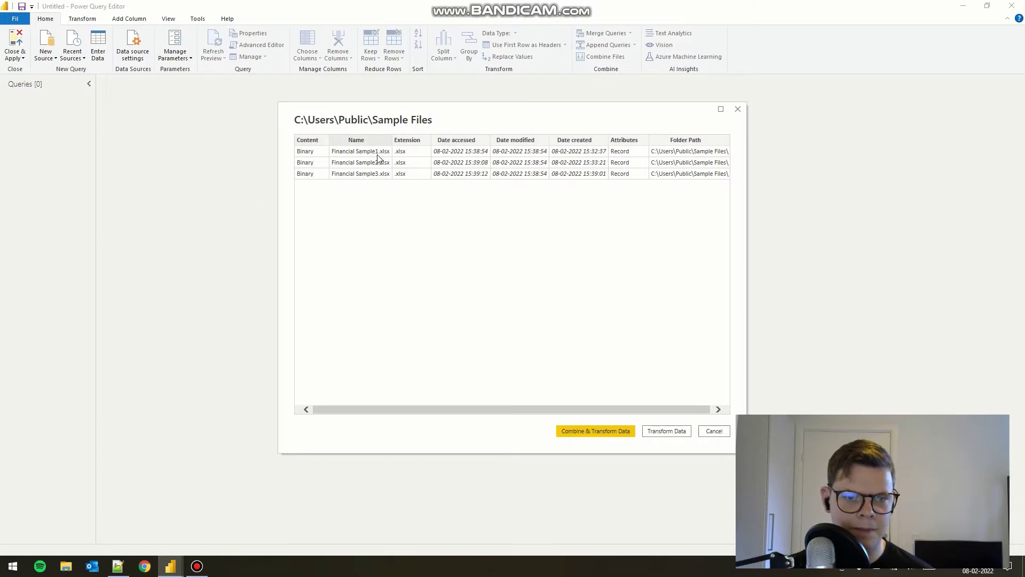
{"action": "left_click", "coordinate": [666, 431]}
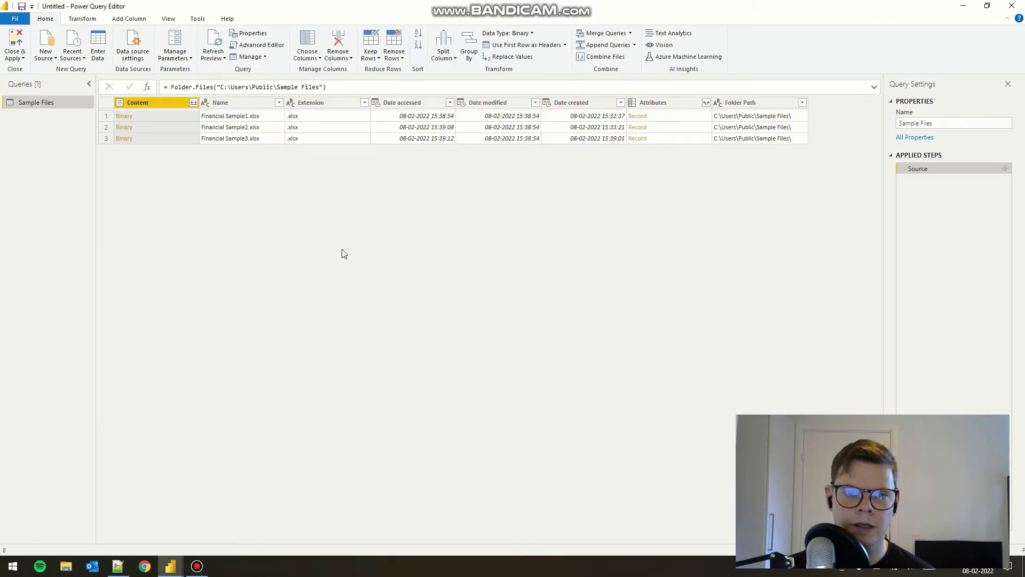
{"action": "left_click", "coordinate": [163, 130]}
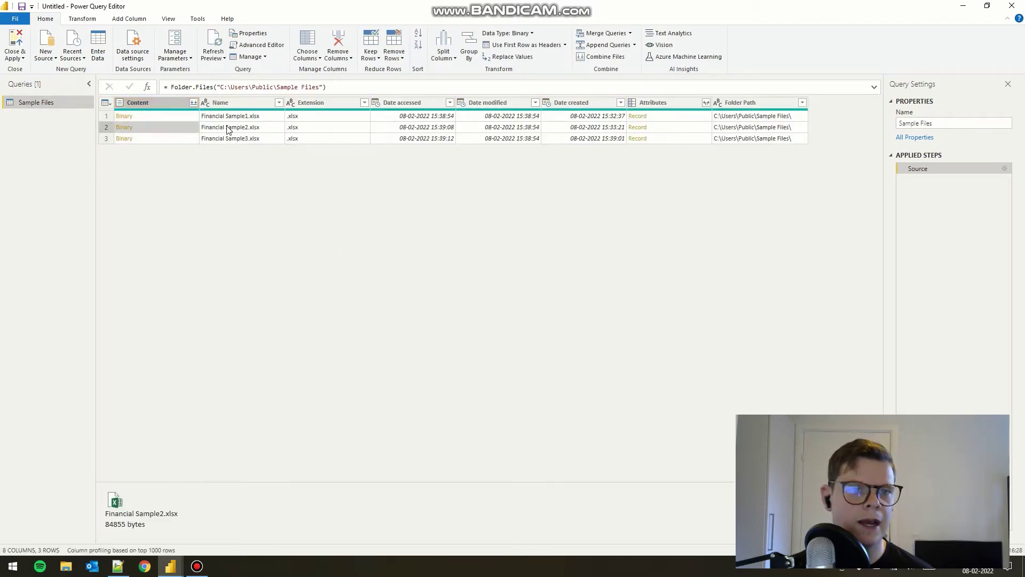
{"action": "left_click", "coordinate": [175, 117]}
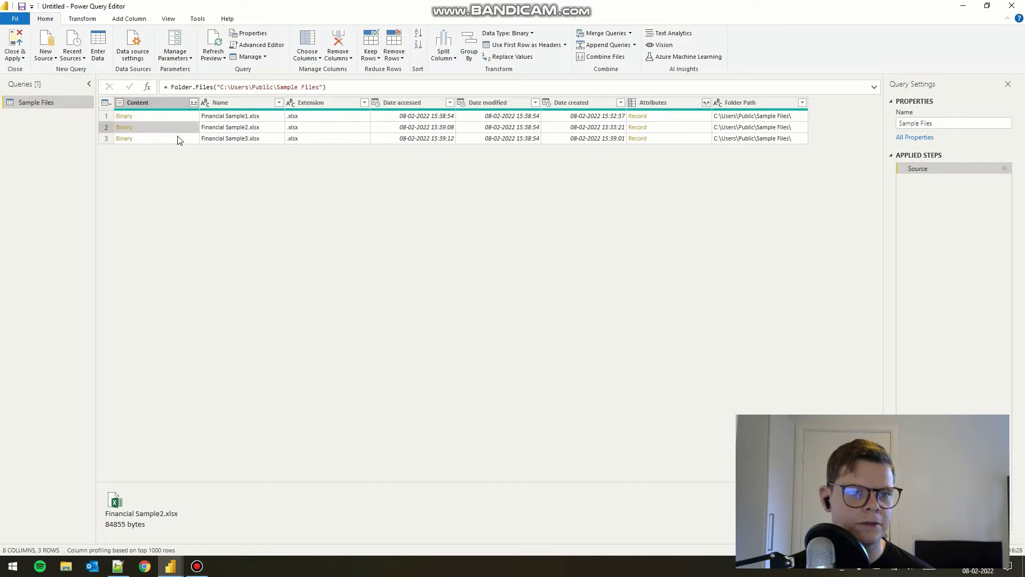
{"action": "left_click", "coordinate": [178, 138]}
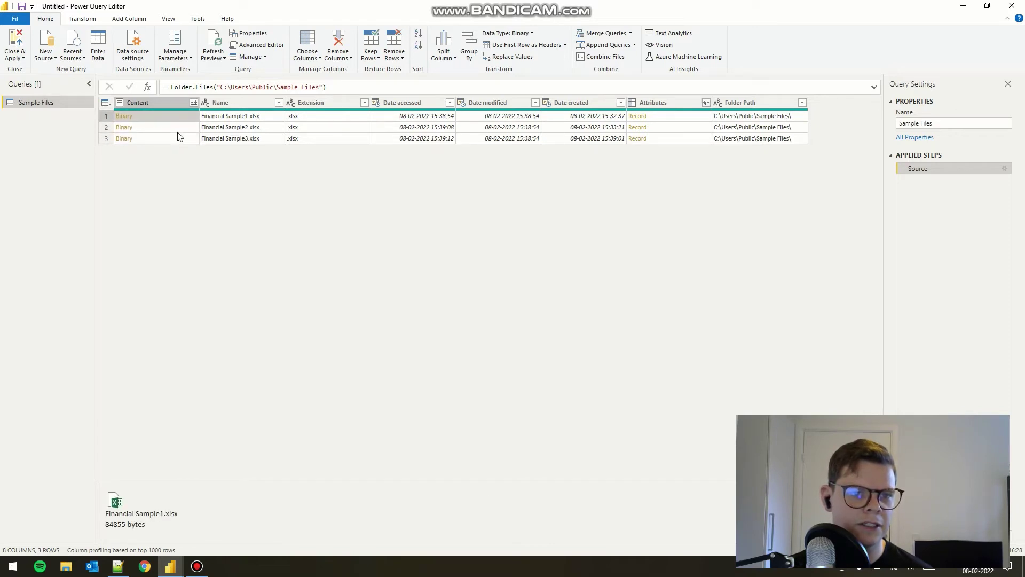
{"action": "left_click", "coordinate": [159, 127]}
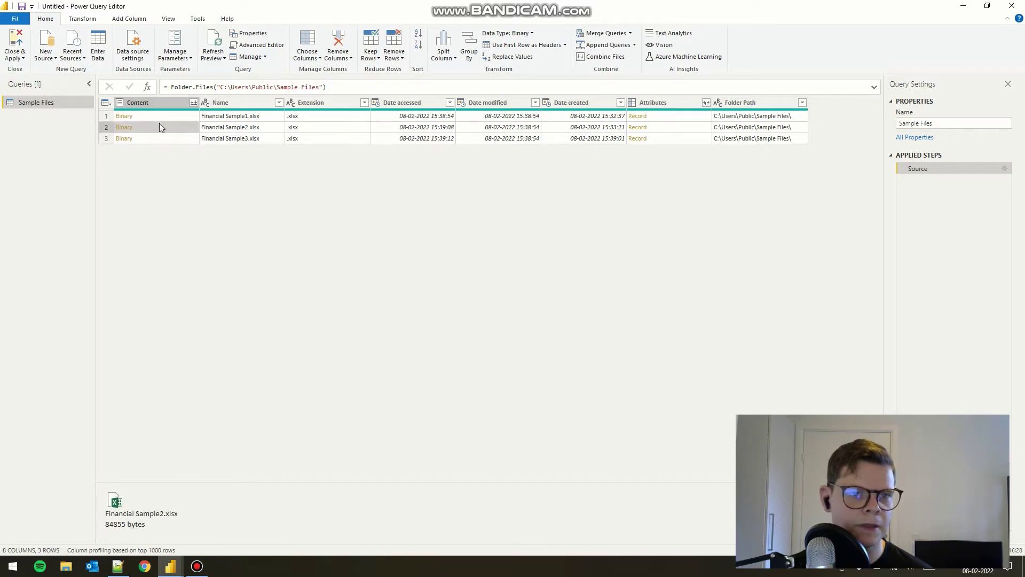
Add a custom column named Table with the formula Excel.Workbook([Content]).
{"action": "left_click", "coordinate": [119, 22]}
{"action": "left_click", "coordinate": [54, 45]}
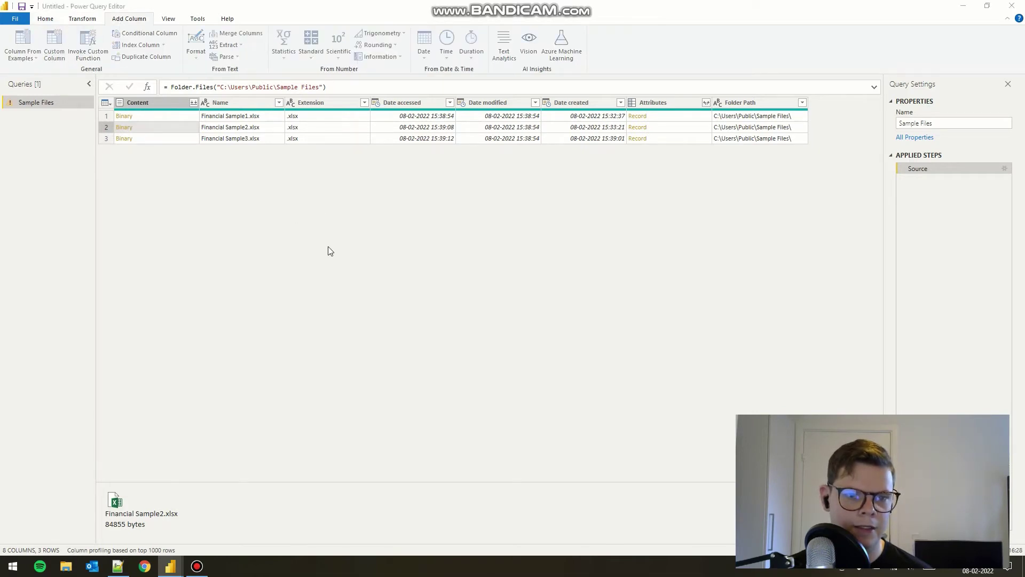
{"action": "left_click_drag", "start_coordinate": [367, 226], "coordinate": [328, 221]}
{"action": "type", "text": "Table"}
{"action": "left_click", "coordinate": [406, 269]}
{"action": "type", "text": "Ex"}
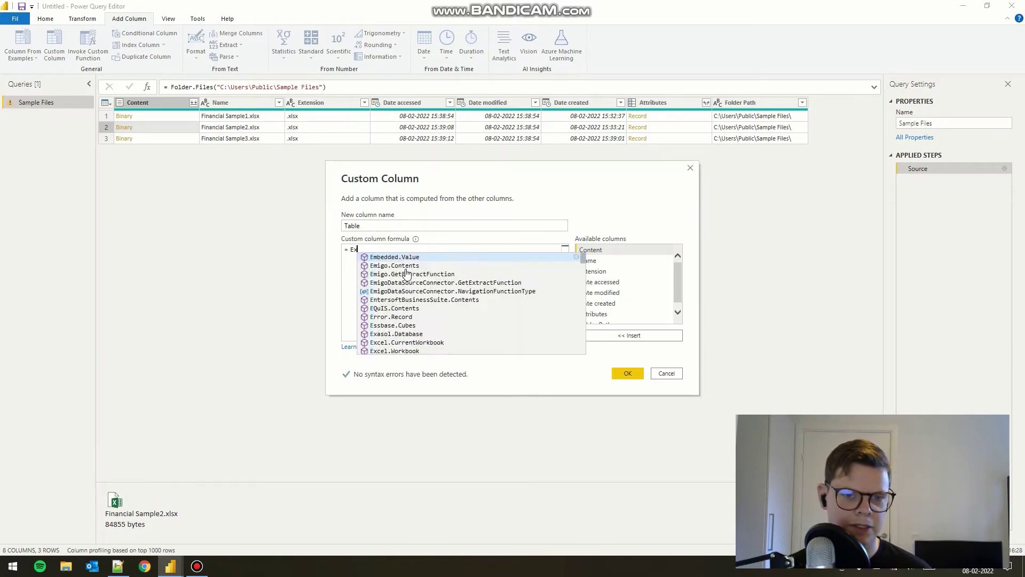
{"action": "type", "text": "cel.Workbook("}
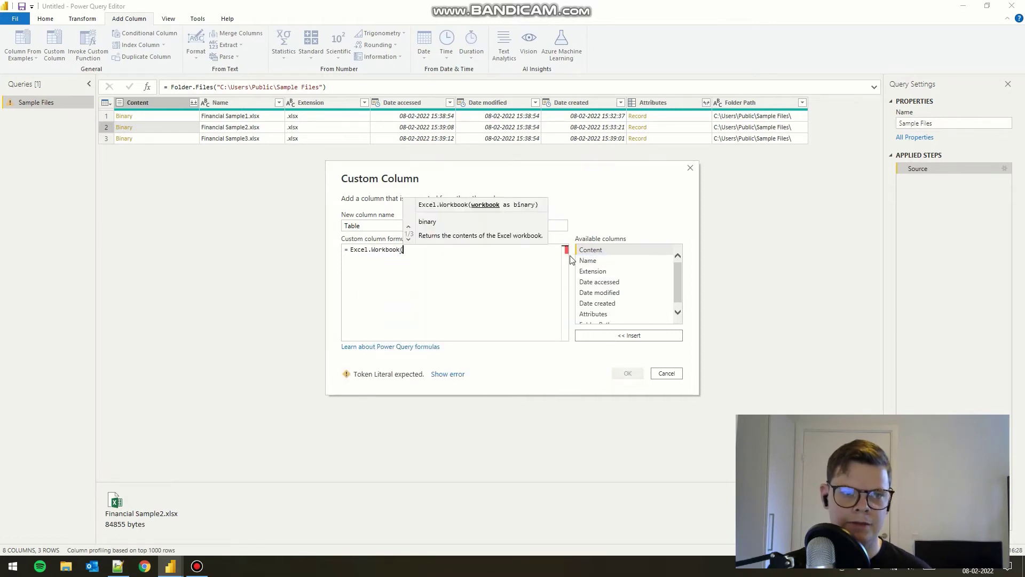
{"action": "double_click", "coordinate": [589, 250]}
{"action": "type", "text": ")"}
{"action": "left_click", "coordinate": [627, 373]}
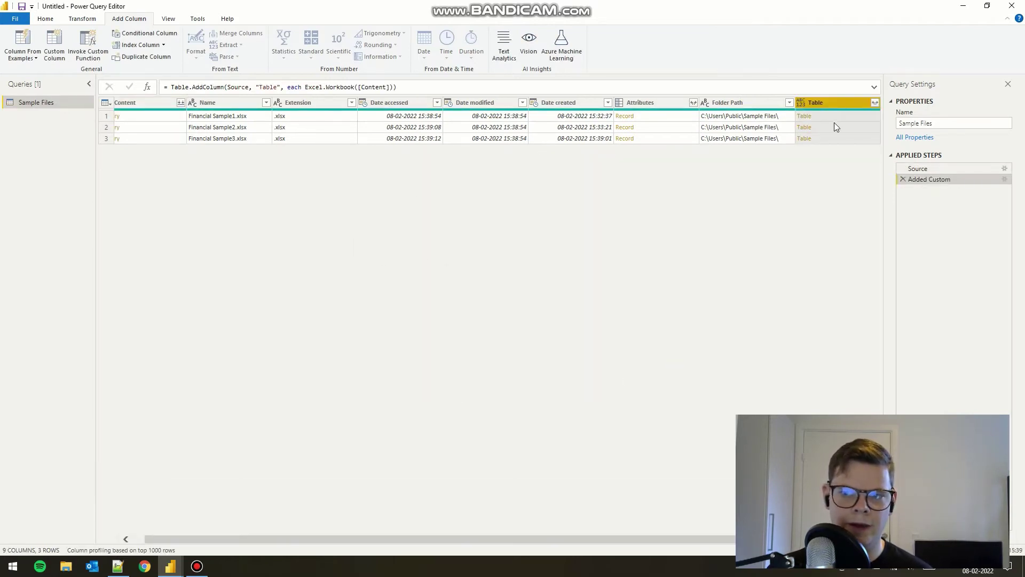
Preview the nested tables in the Table column, and remove all columns except Name and Table.
{"action": "left_click", "coordinate": [836, 127]}
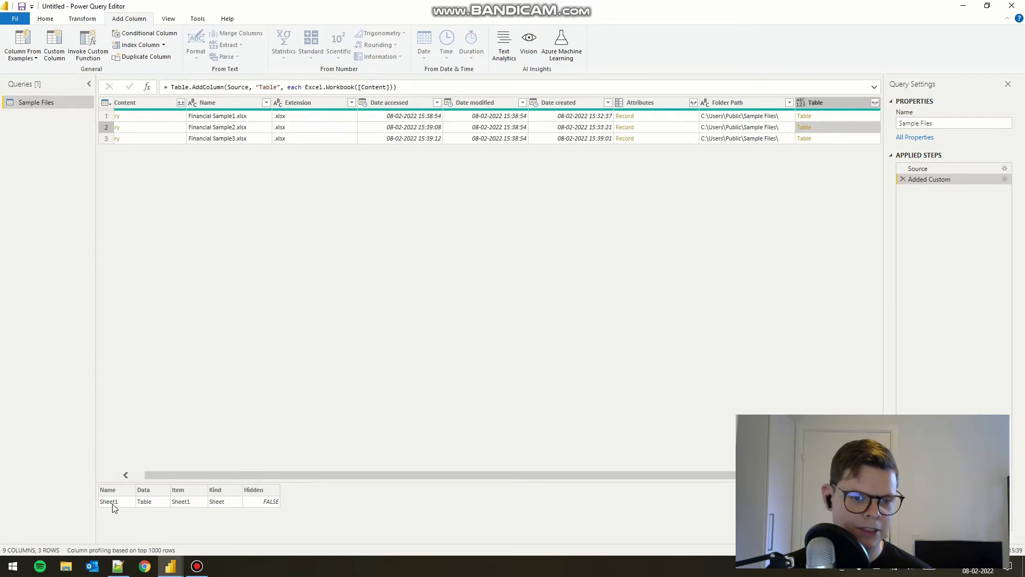
{"action": "left_click", "coordinate": [834, 139]}
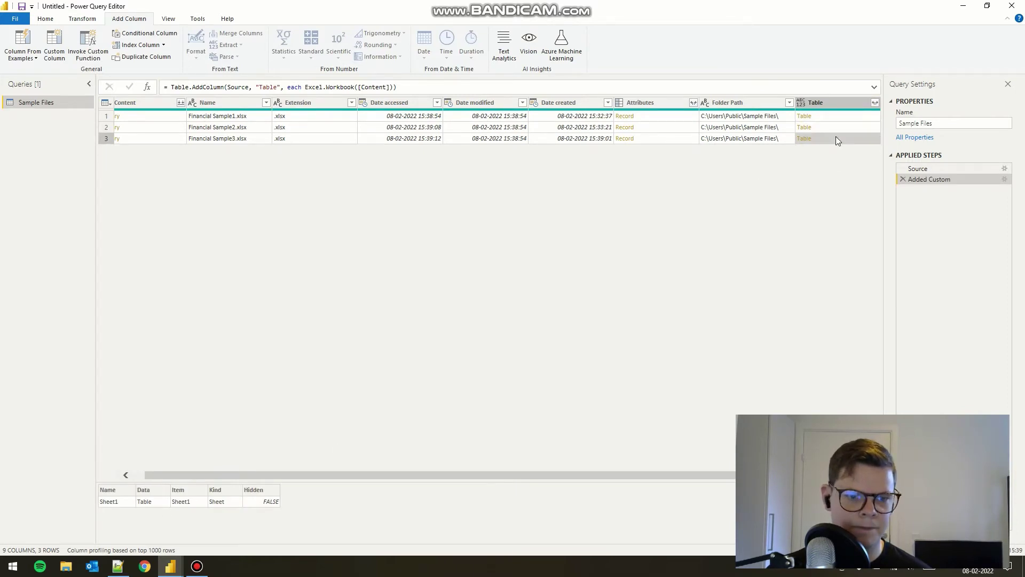
{"action": "left_click", "coordinate": [841, 115]}
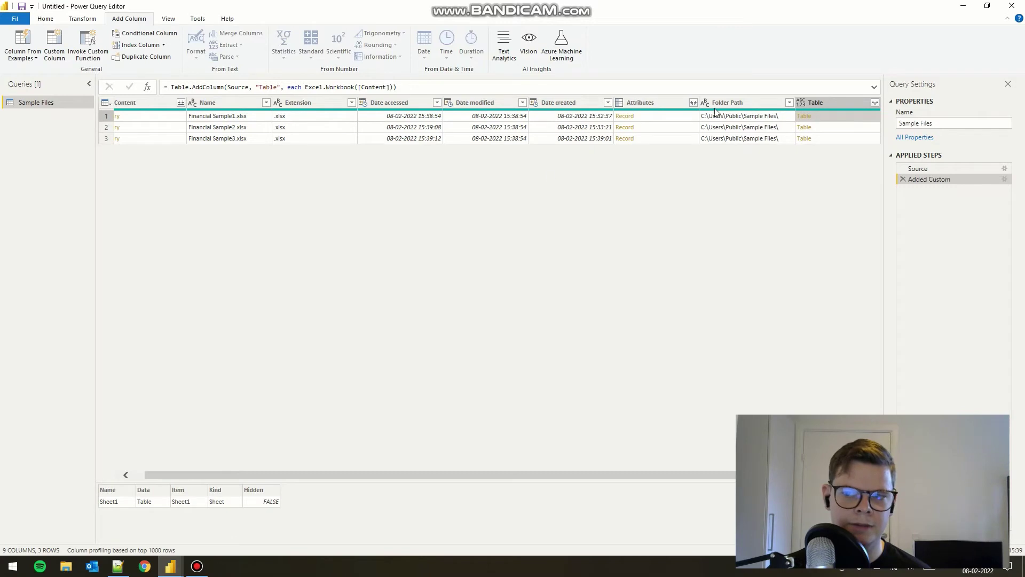
{"action": "left_click", "coordinate": [234, 103]}
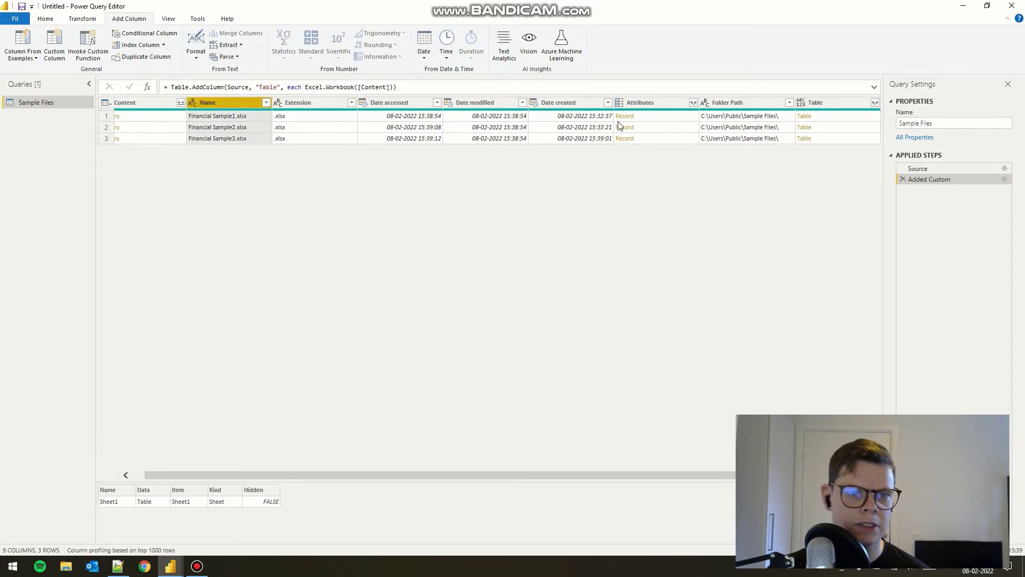
{"action": "left_click", "coordinate": [748, 102], "text": "ctrl"}
{"action": "left_click", "coordinate": [818, 105]}
{"action": "right_click", "coordinate": [819, 105]}
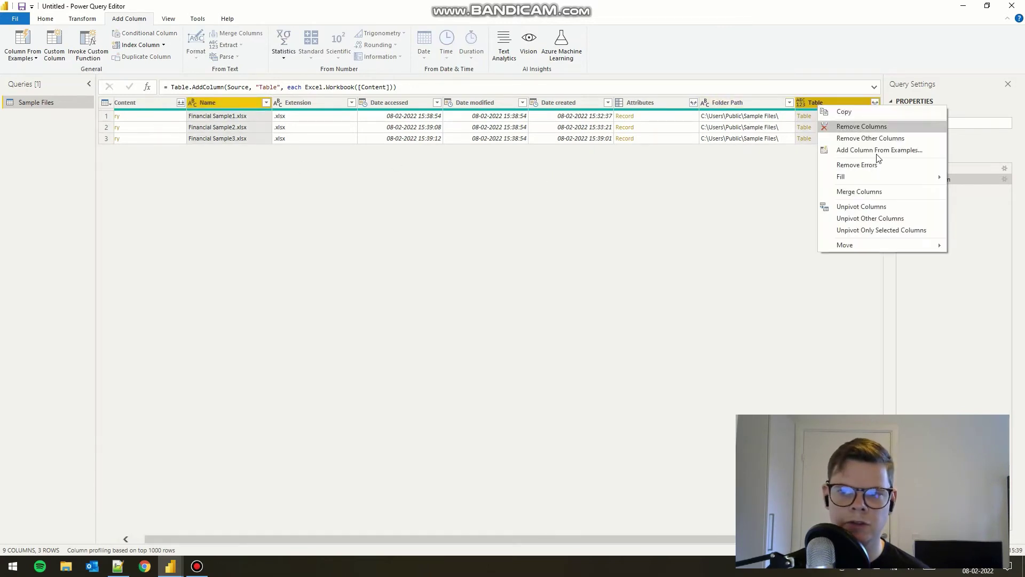
{"action": "left_click", "coordinate": [874, 140]}
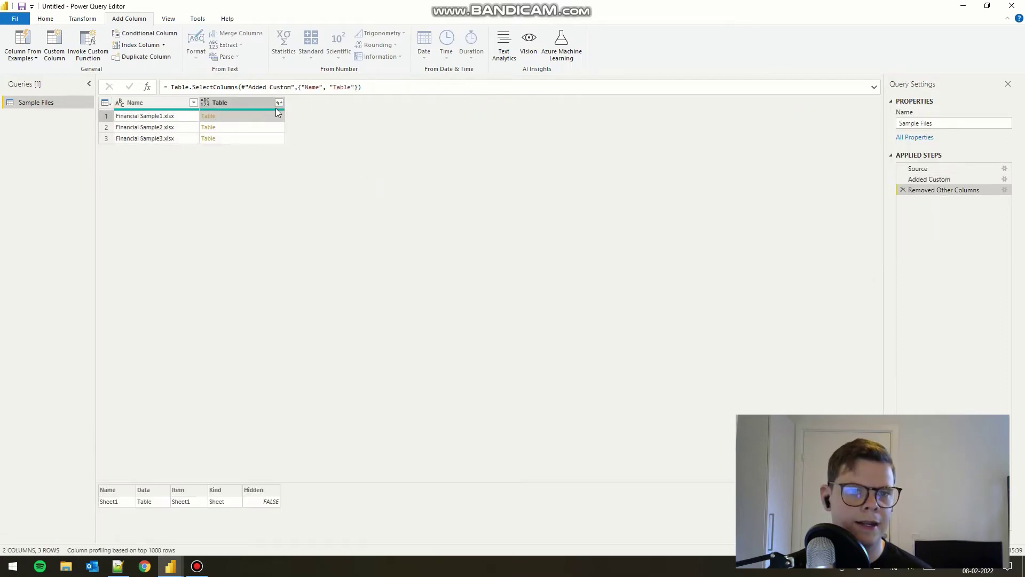
Expand all fields of the Table column with the original column name as prefix, and preview the nested data in Table.Data.
{"action": "left_click", "coordinate": [278, 104]}
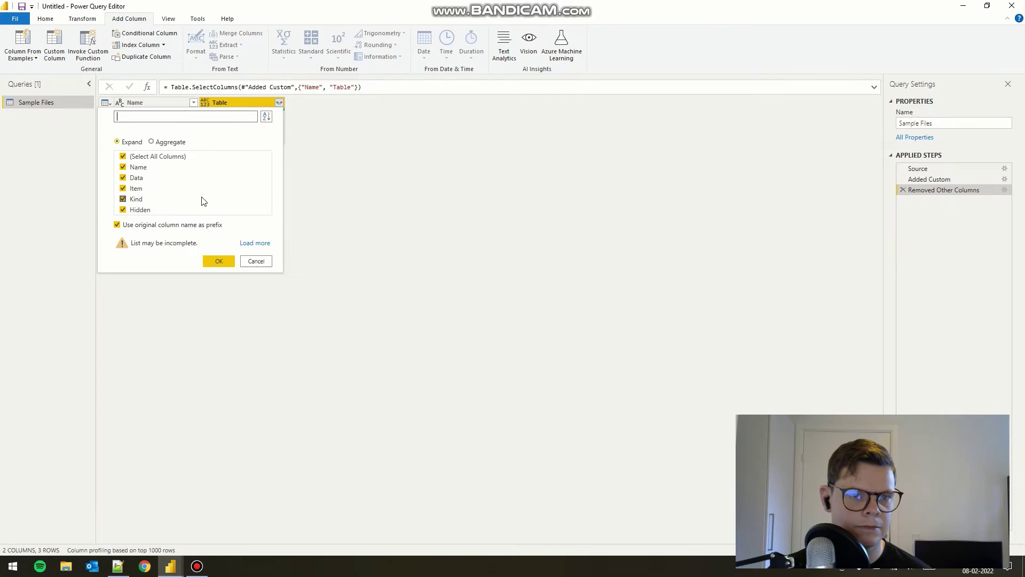
{"action": "left_click", "coordinate": [214, 261]}
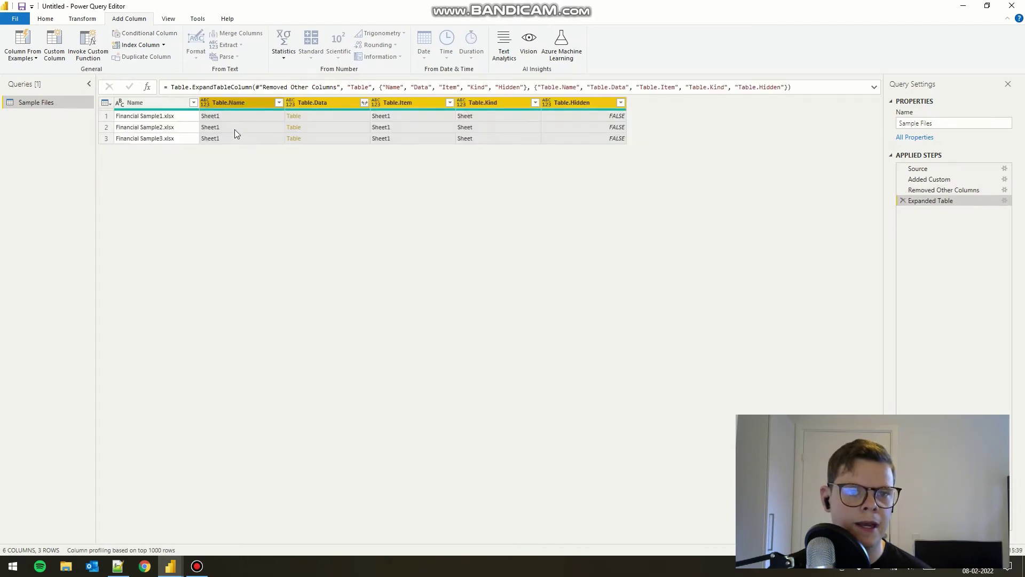
{"action": "left_click", "coordinate": [238, 117]}
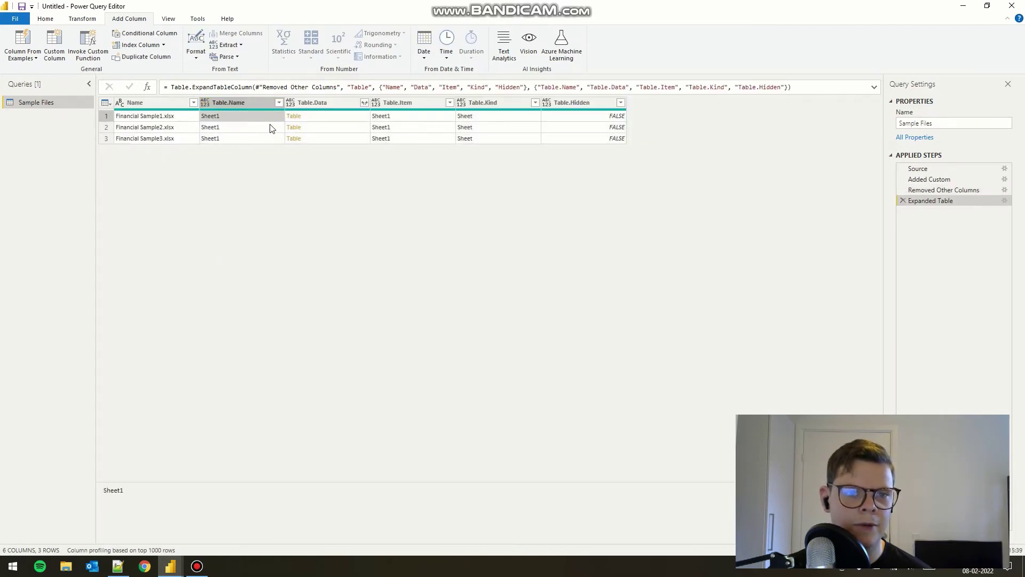
{"action": "left_click", "coordinate": [243, 138]}
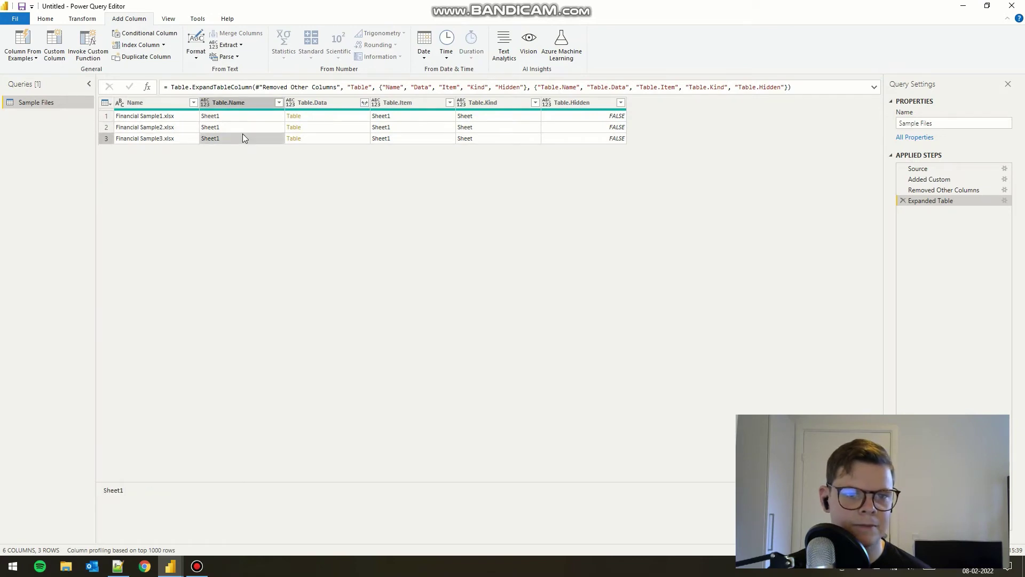
{"action": "left_click", "coordinate": [332, 128]}
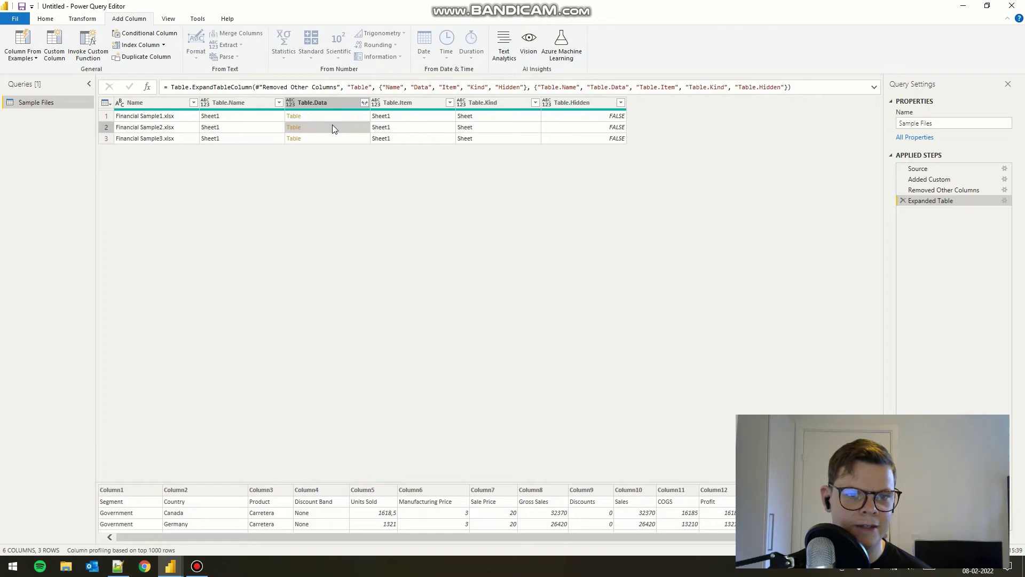
{"action": "left_click", "coordinate": [330, 103]}
{"action": "left_click", "coordinate": [337, 127]}
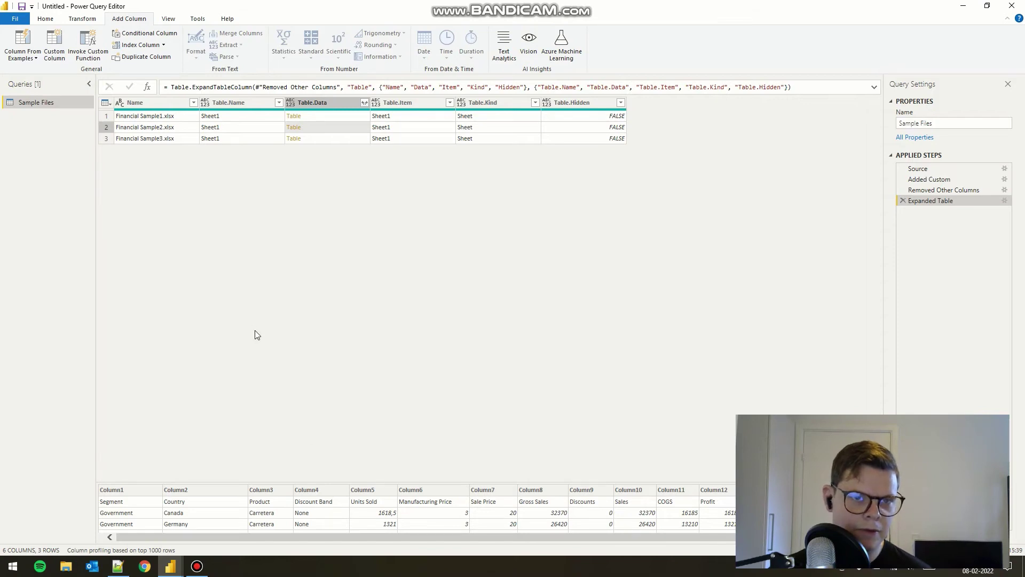
Add a custom column named DataWHeaders with the formula Table.PromoteHeaders([Table.Data]), and preview its first nested table.
{"action": "left_click", "coordinate": [56, 53]}
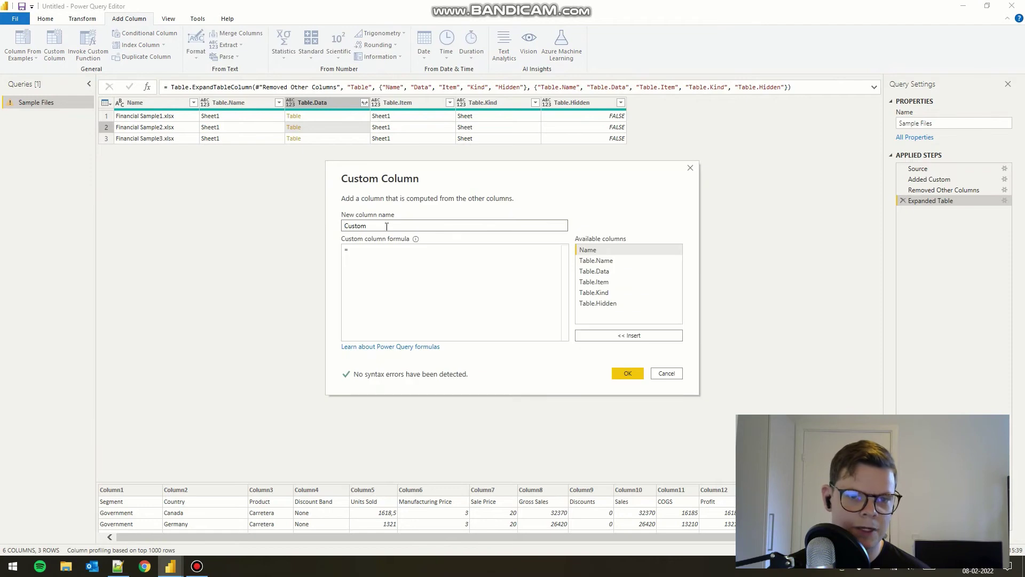
{"action": "type", "text": "Da"}
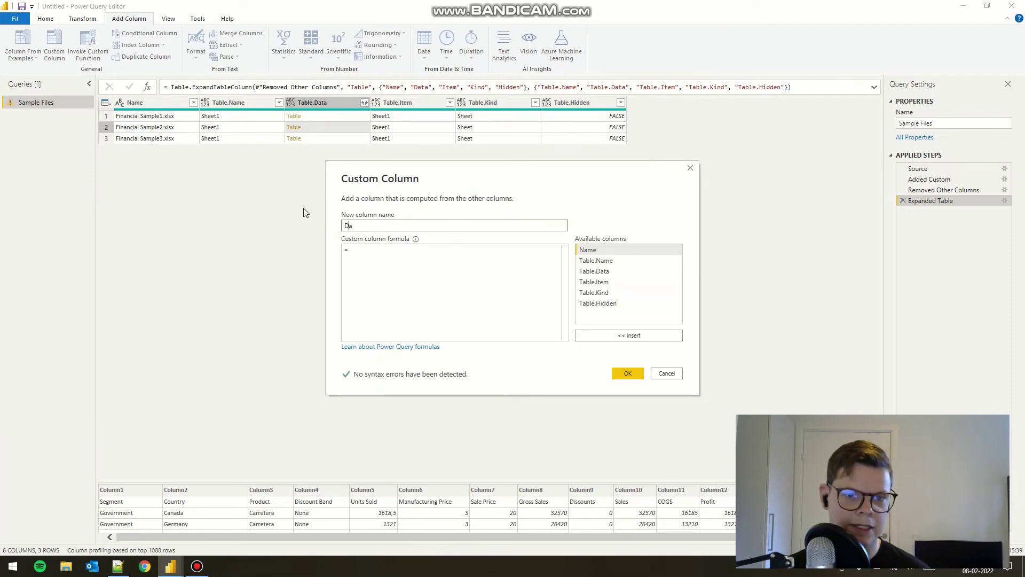
{"action": "type", "text": "taWHeaders"}
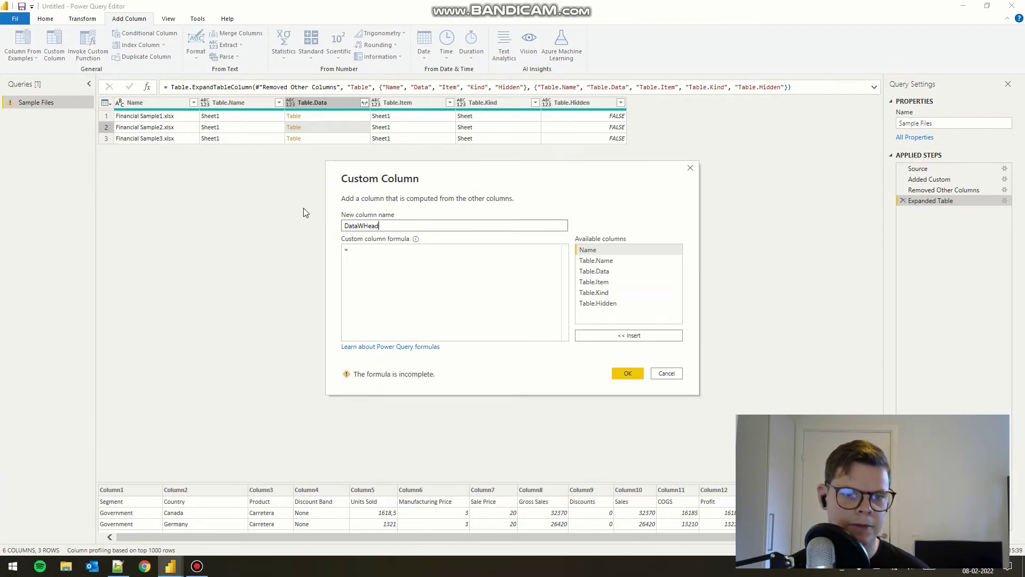
{"action": "left_click", "coordinate": [381, 272]}
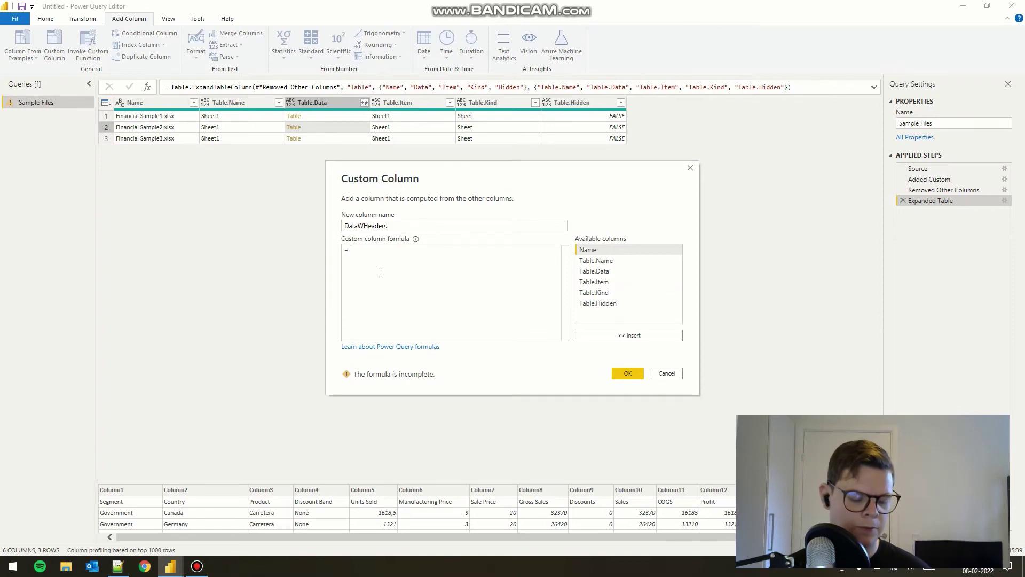
{"action": "type", "text": "Table.Promot"}
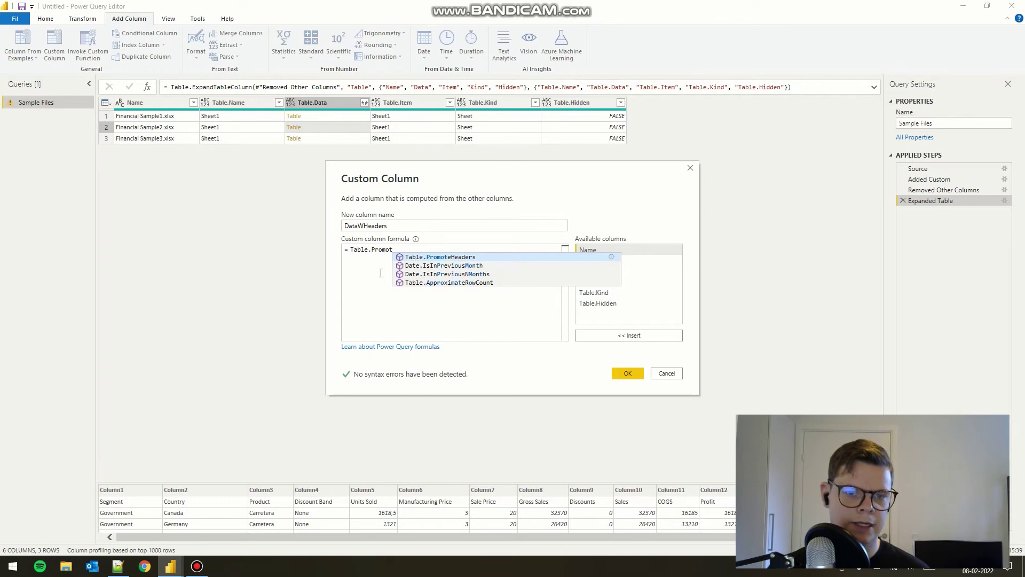
{"action": "type", "text": "eHeaders("}
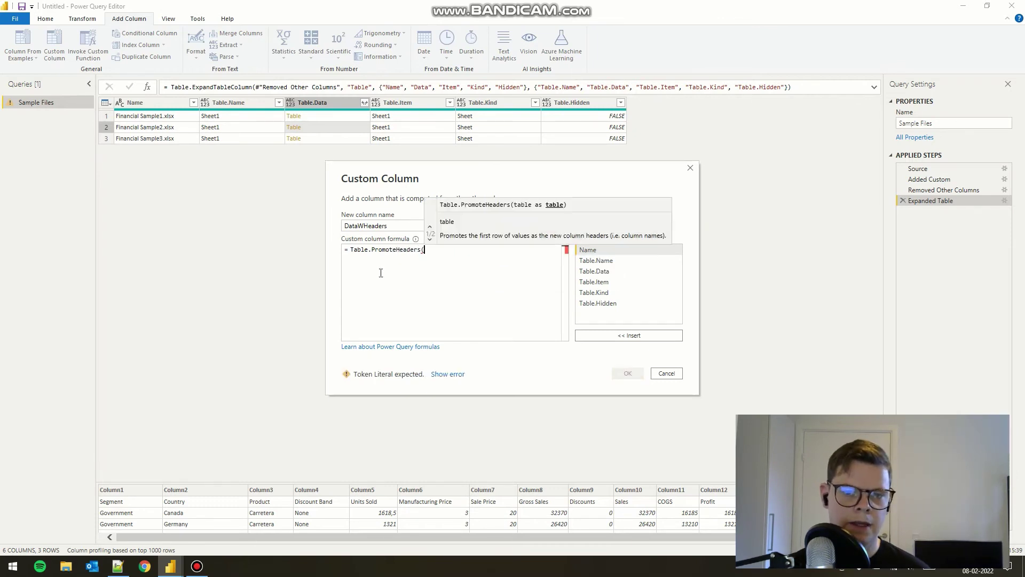
{"action": "double_click", "coordinate": [594, 271]}
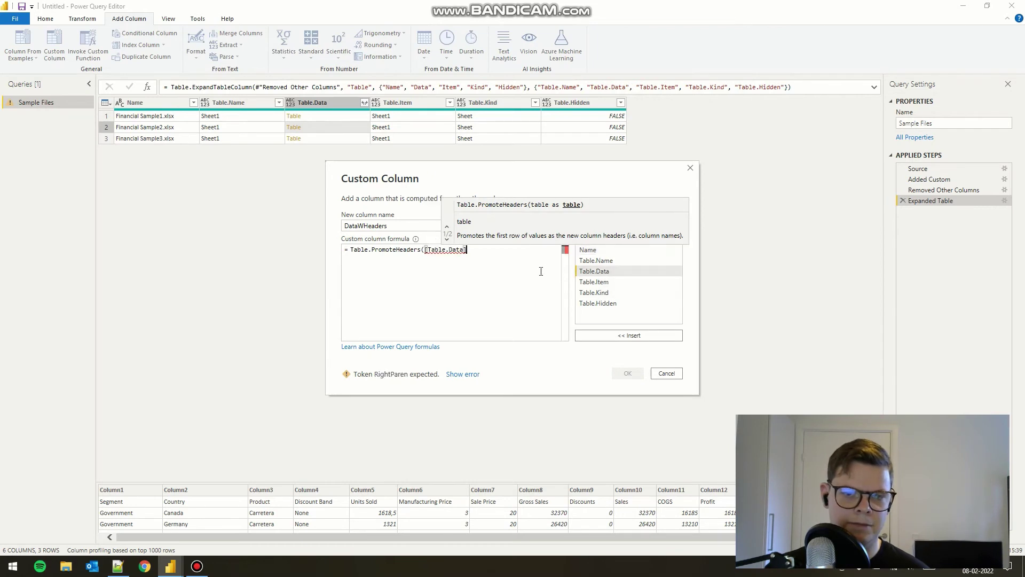
{"action": "type", "text": ")"}
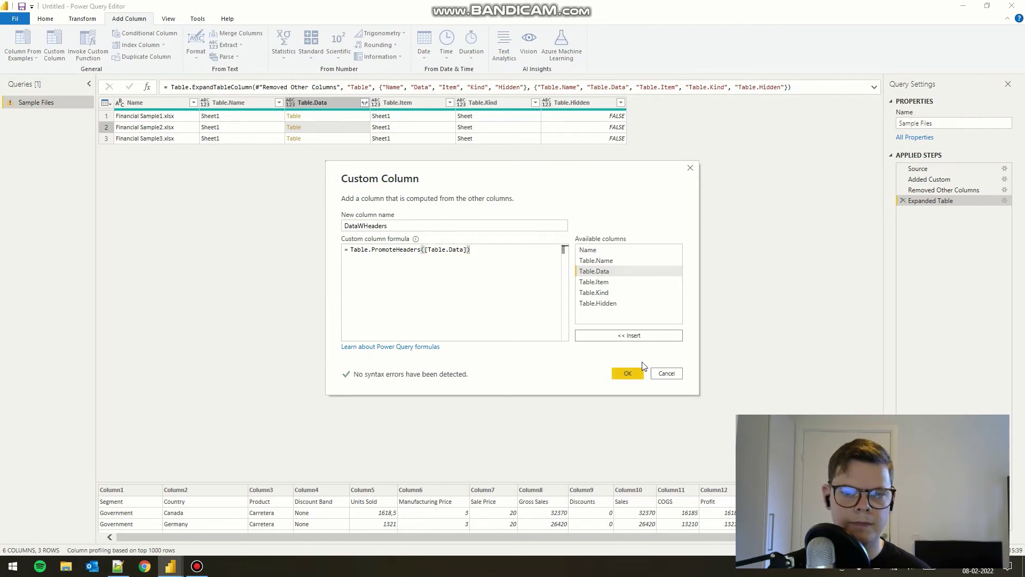
{"action": "left_click", "coordinate": [629, 371]}
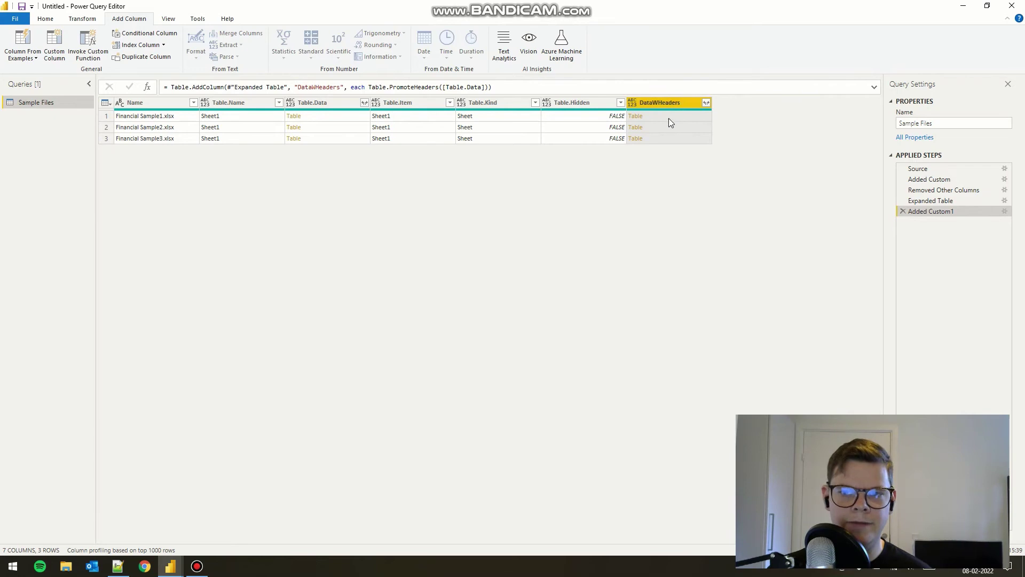
{"action": "left_click", "coordinate": [668, 117]}
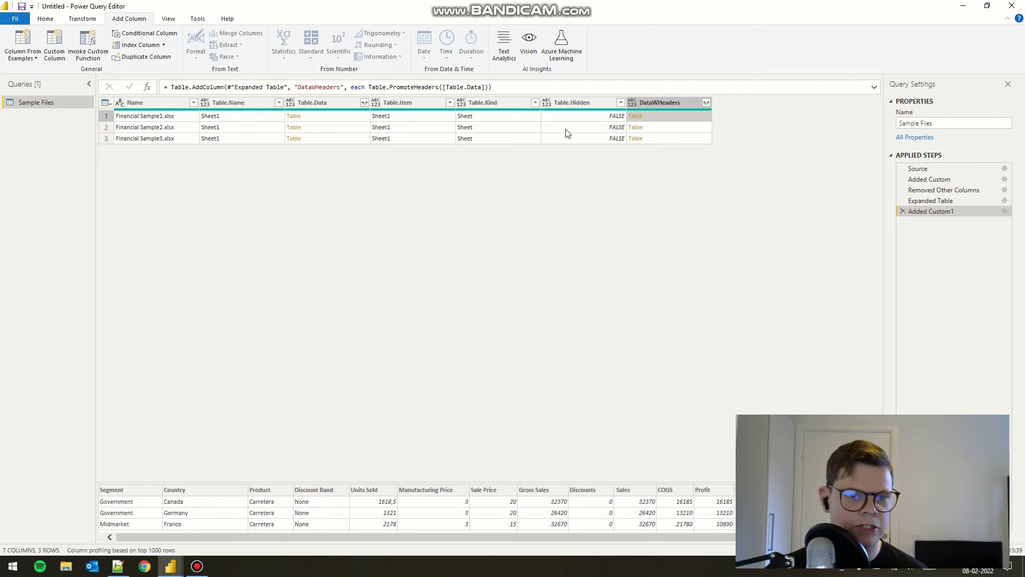
Remove the columns Table.Name, Table.Data, Table.Item, Table.Kind and Table.Hidden.
{"action": "left_click", "coordinate": [265, 103]}
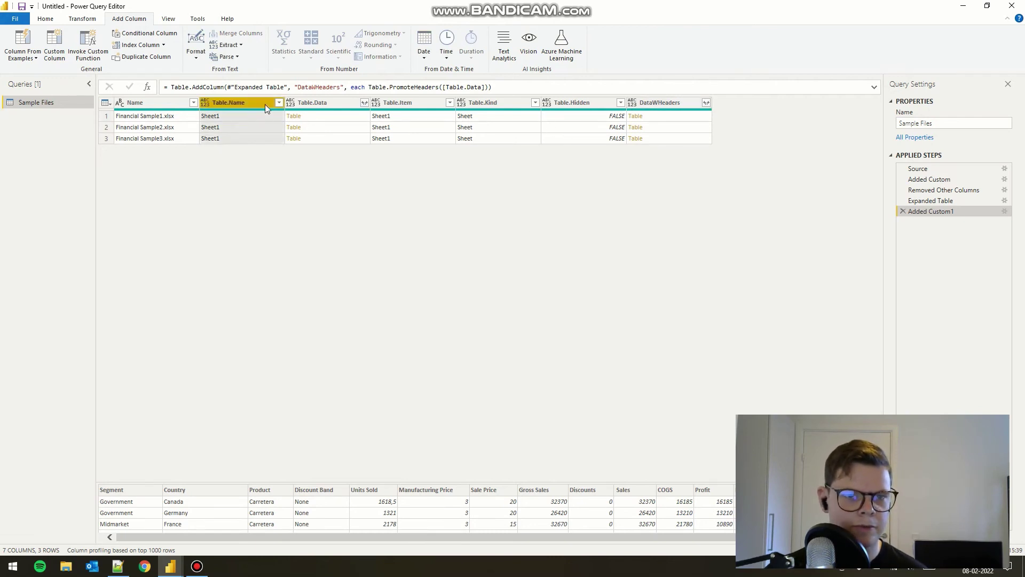
{"action": "left_click", "coordinate": [571, 104], "text": "shift"}
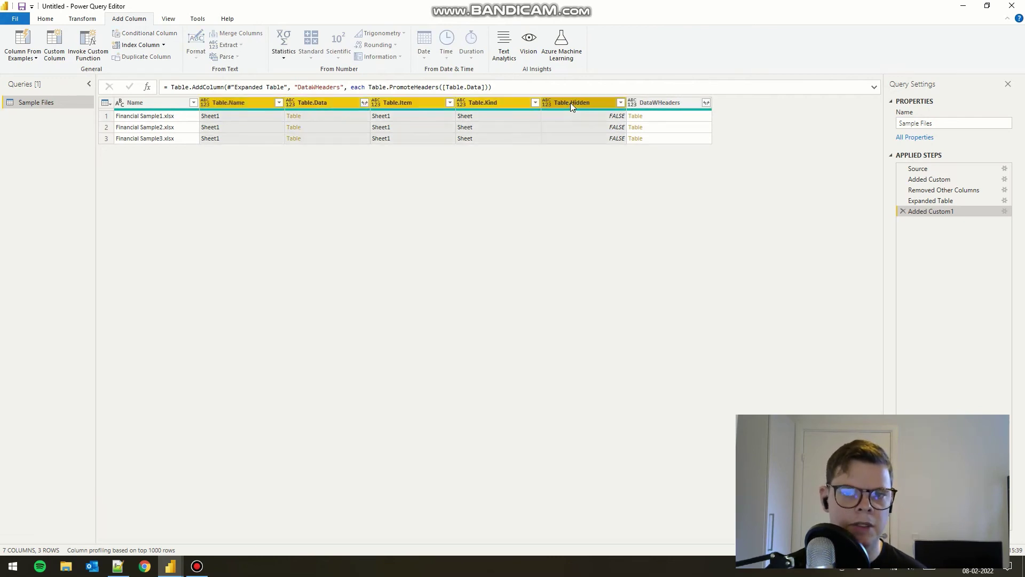
{"action": "right_click", "coordinate": [573, 103]}
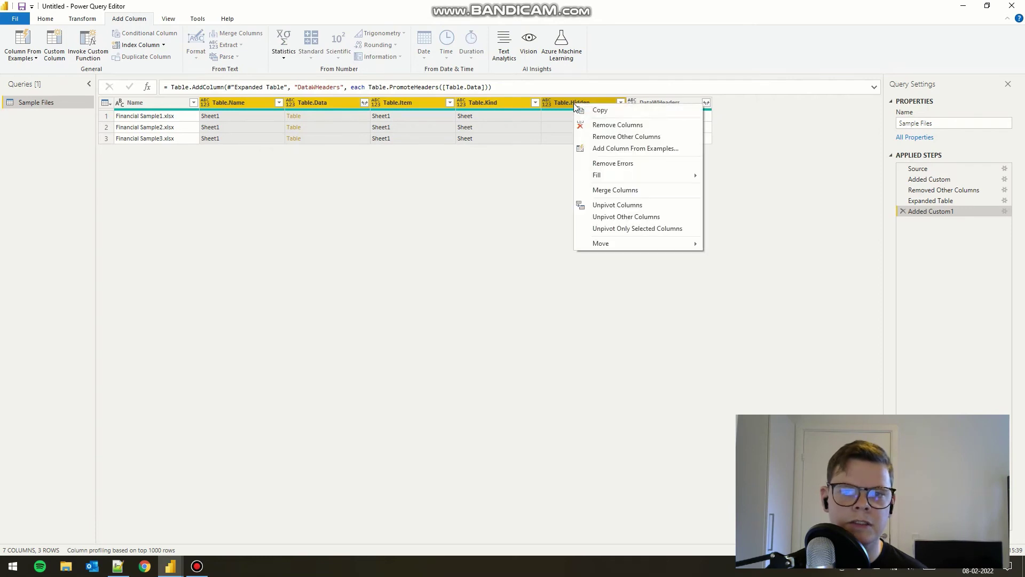
{"action": "left_click", "coordinate": [630, 125]}
Preview a nested table in DataWHeaders, and expand all of the column's fields with the original column name as prefix.
{"action": "left_click", "coordinate": [247, 119]}
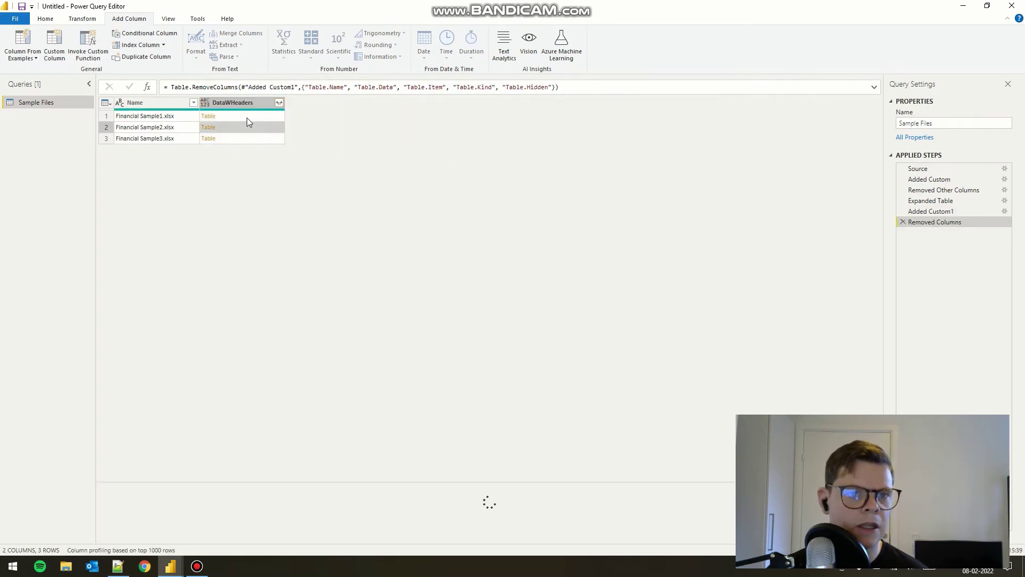
{"action": "left_click", "coordinate": [279, 104]}
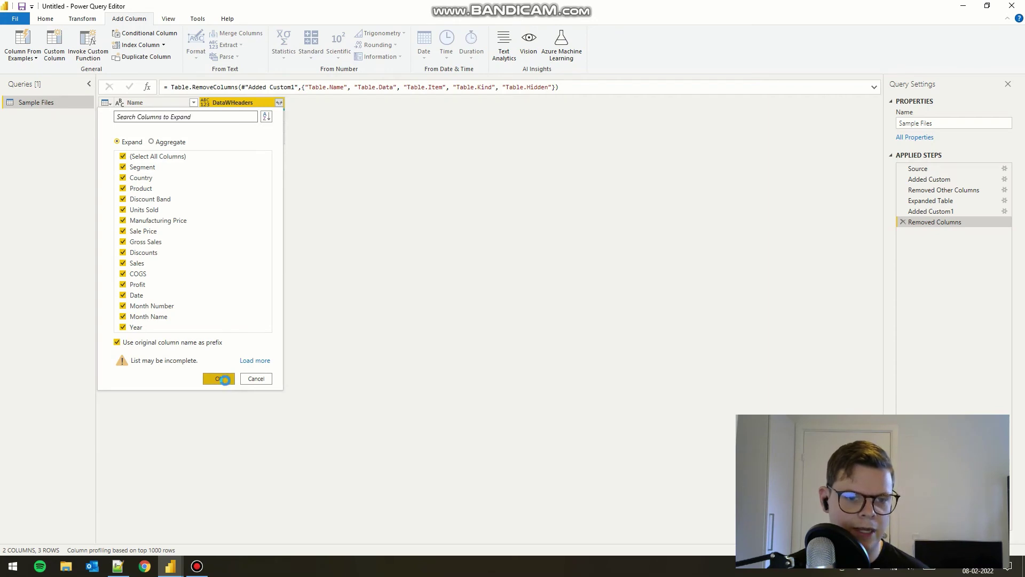
{"action": "left_click", "coordinate": [226, 380]}
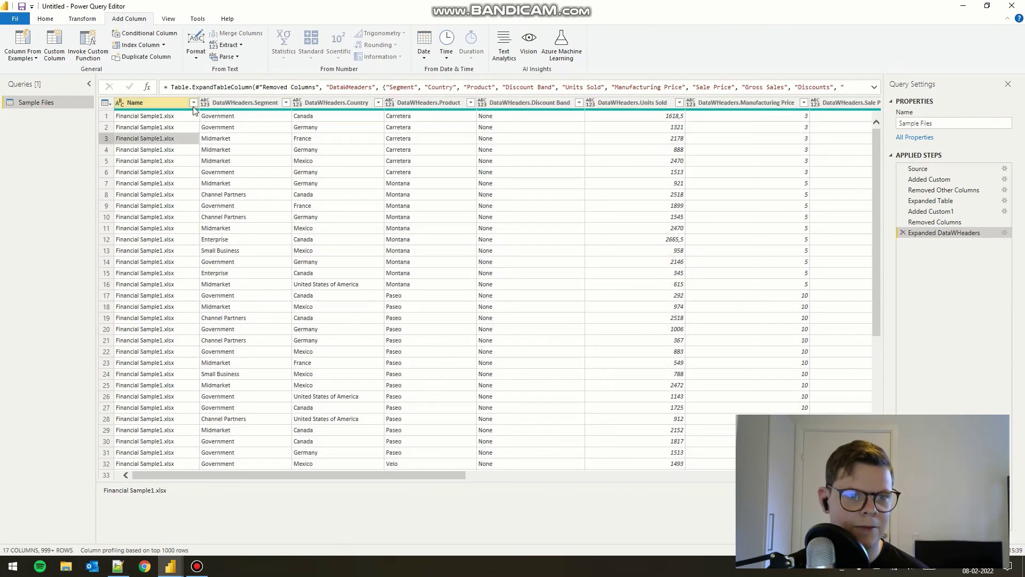
Load the full list of file names in the Name column's filter to check the combined workbooks, leave it unfiltered, and inspect individual cells.
{"action": "left_click", "coordinate": [193, 103]}
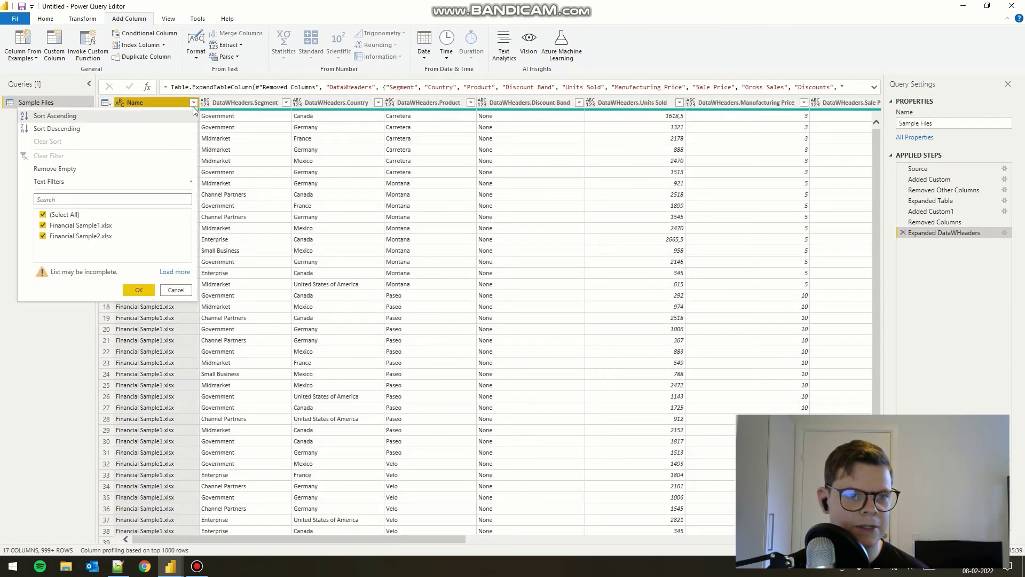
{"action": "left_click", "coordinate": [173, 272]}
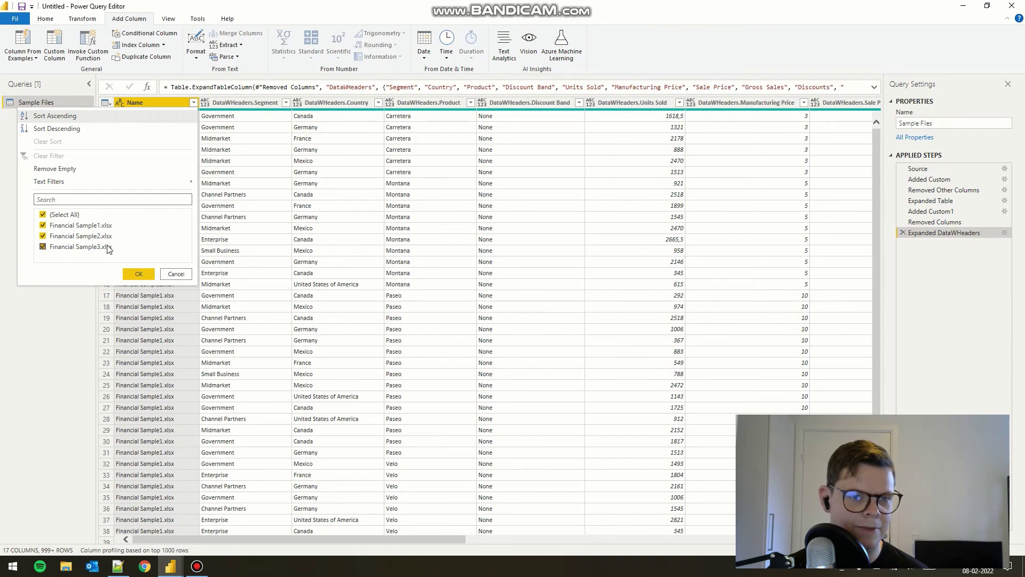
{"action": "left_click", "coordinate": [174, 277]}
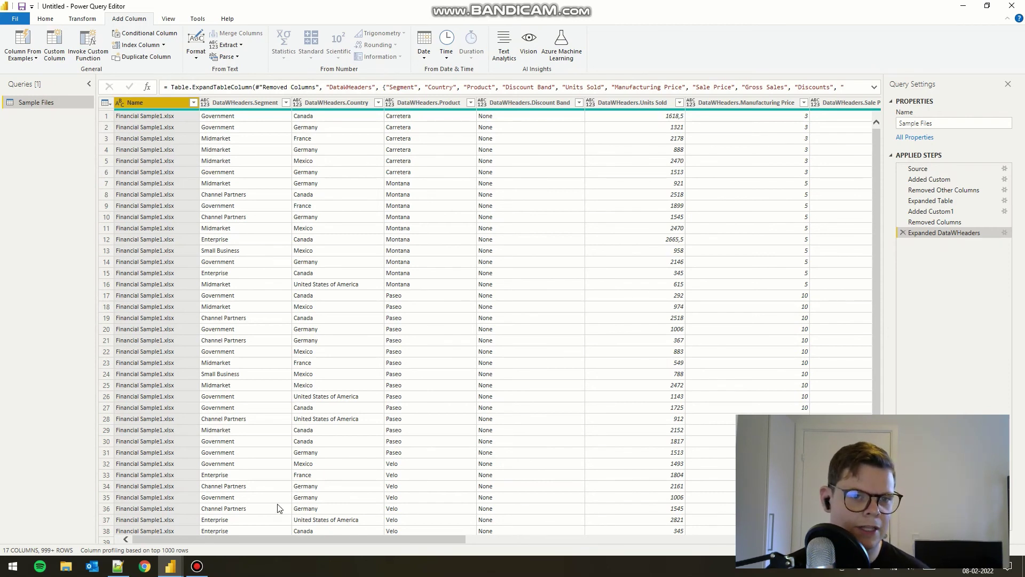
{"action": "left_click", "coordinate": [238, 464]}
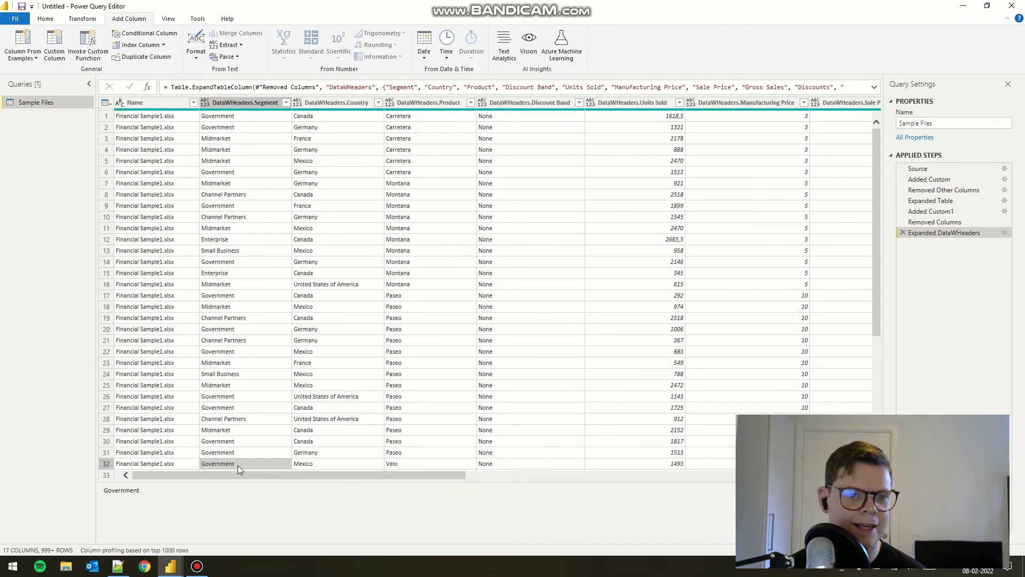
{"action": "left_click", "coordinate": [172, 376]}
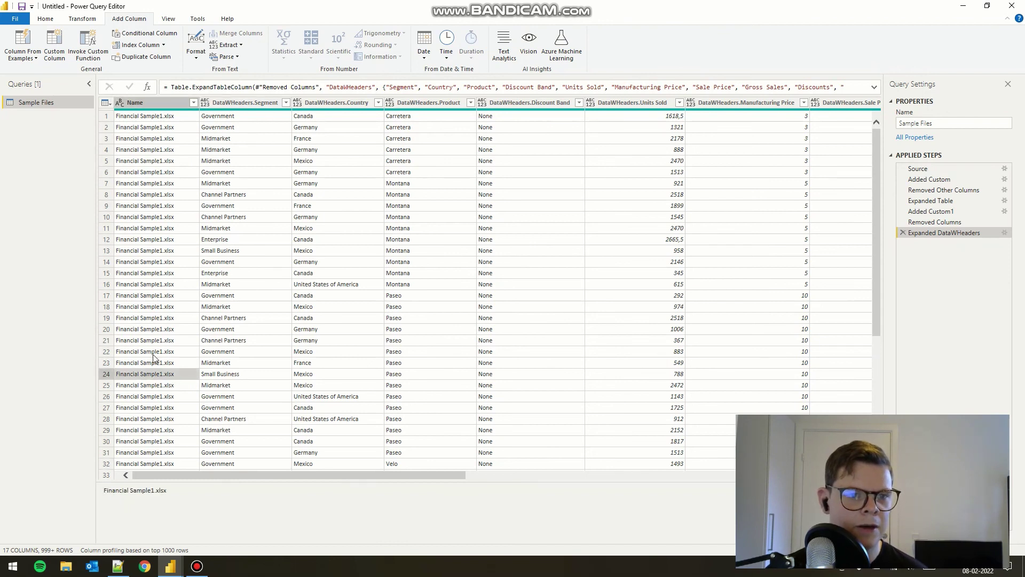